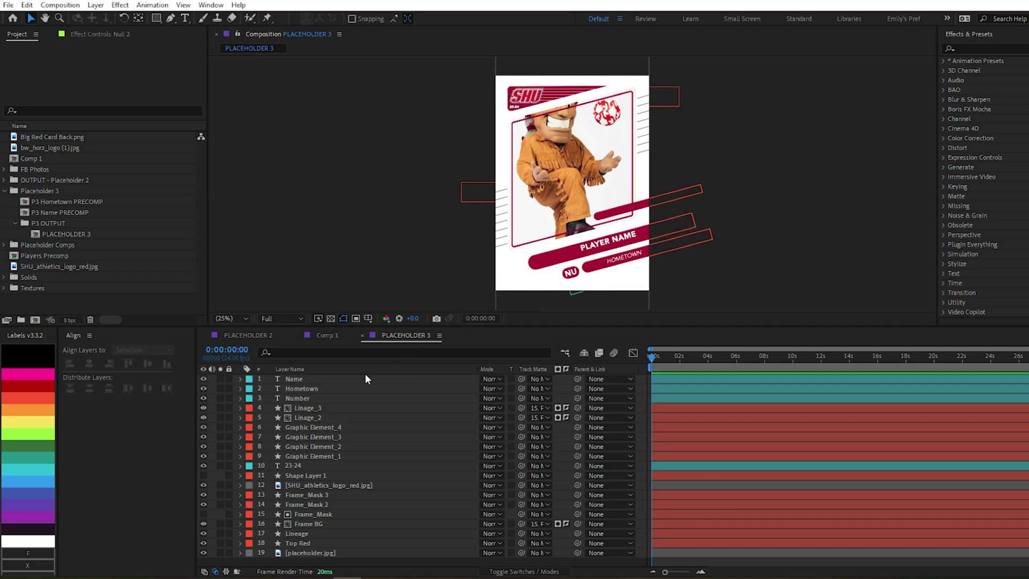
- Inspect the template's Name, Hometown and Number text layers
{"action": "left_click", "coordinate": [305, 379]}
{"action": "left_click", "coordinate": [307, 388]}
{"action": "left_click", "coordinate": [316, 398]}
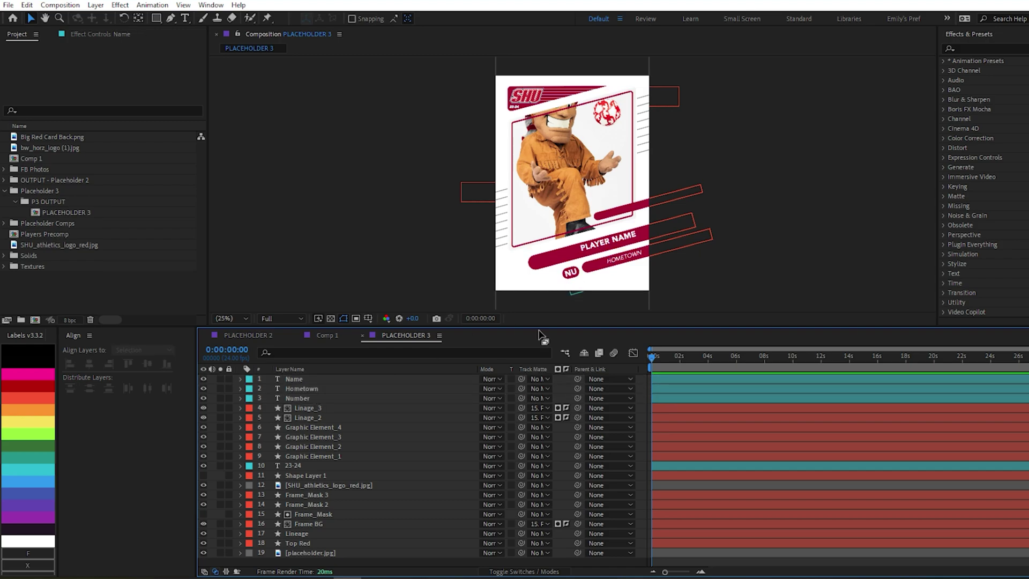
- Run the Batch It Up.jsx script with the SHUFB.csv roster path and the FB Photos folder
{"action": "left_click", "coordinate": [14, 6]}
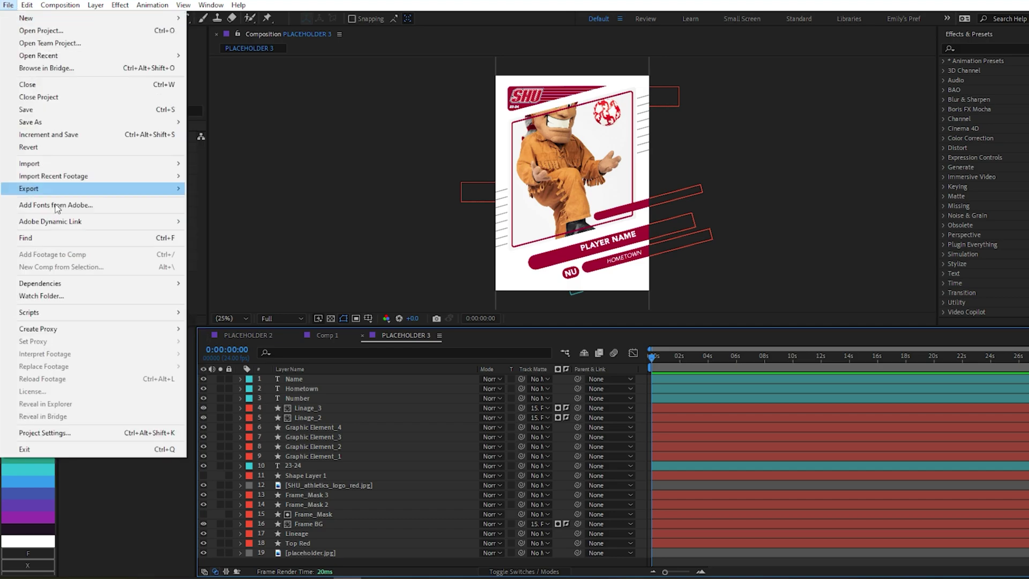
{"action": "mouse_move", "coordinate": [69, 313]}
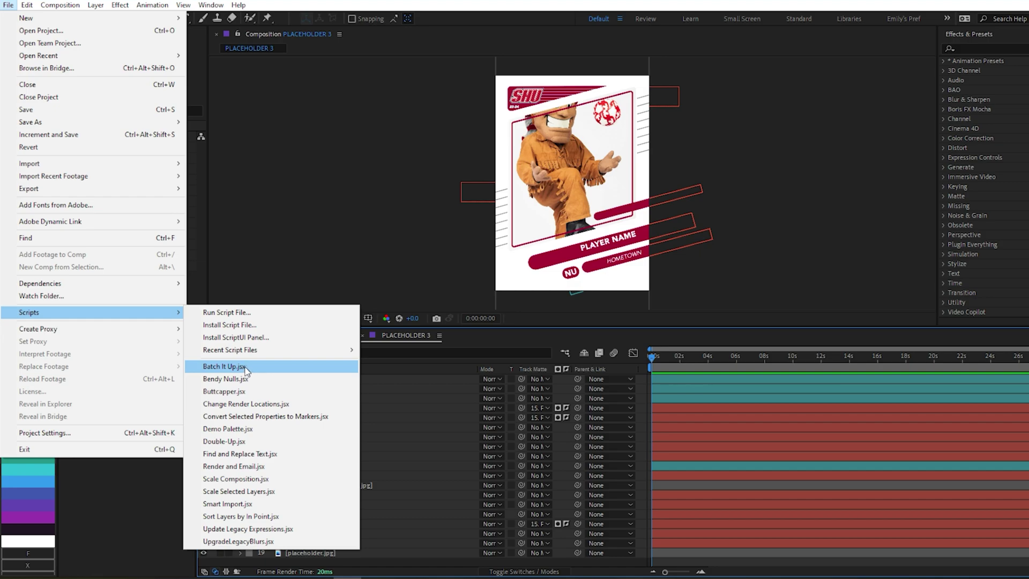
{"action": "left_click", "coordinate": [225, 367]}
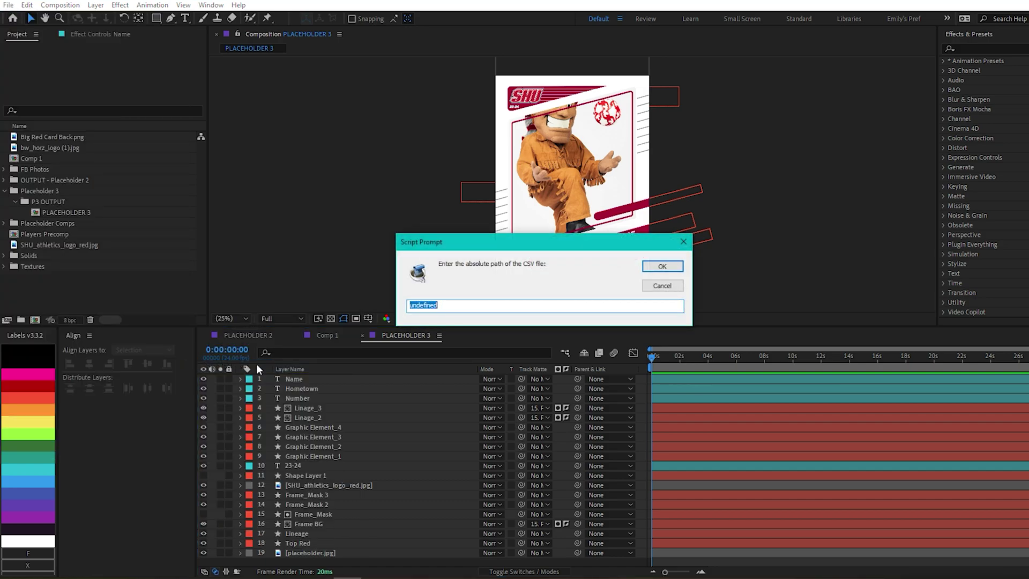
{"action": "key", "text": "alt+Tab"}
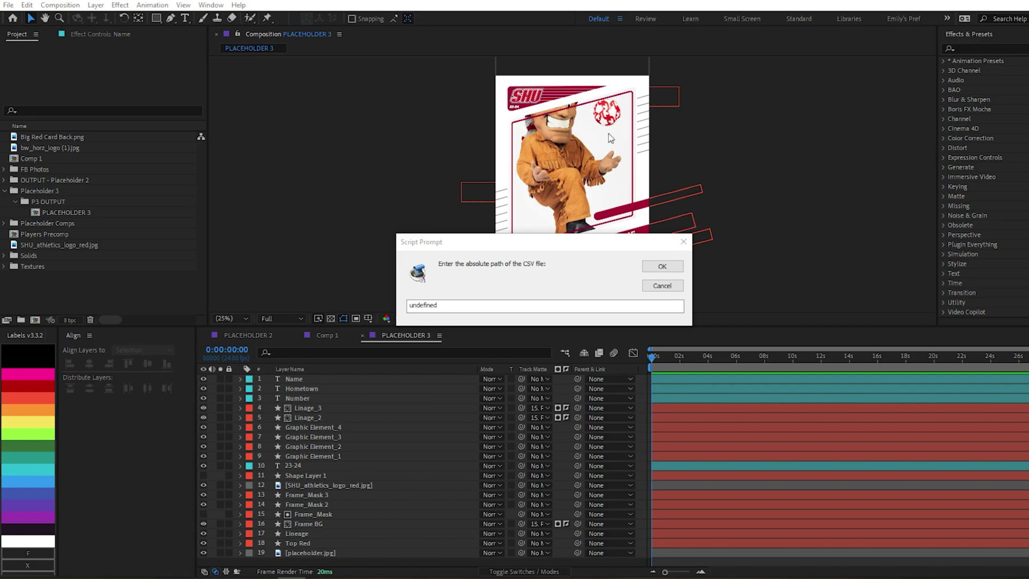
{"action": "key", "text": "alt+Tab"}
{"action": "type", "text": "Z:\\Card Flip_2023"}
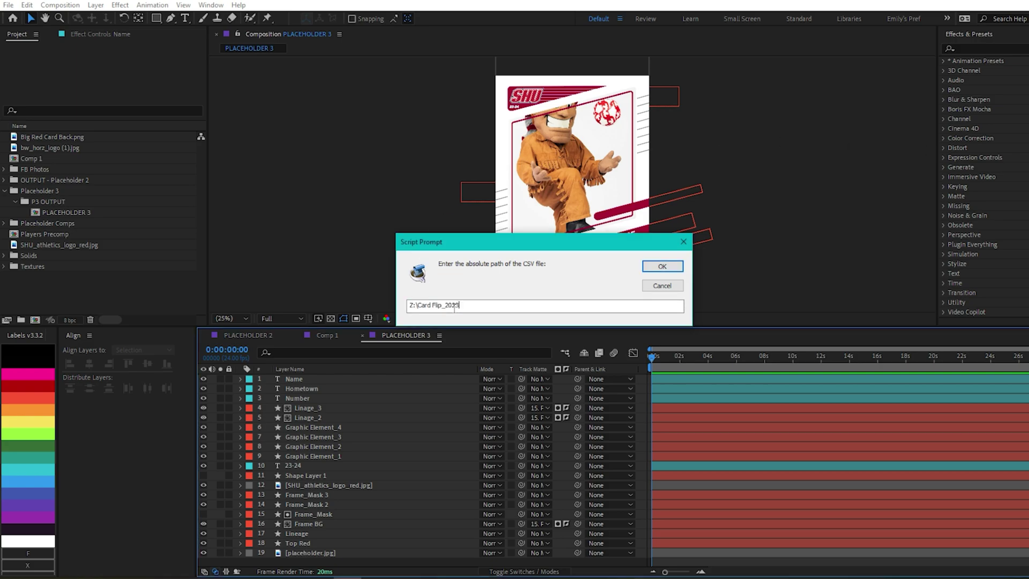
{"action": "type", "text": "\\SHUFB.csv"}
{"action": "left_click", "coordinate": [662, 266]}
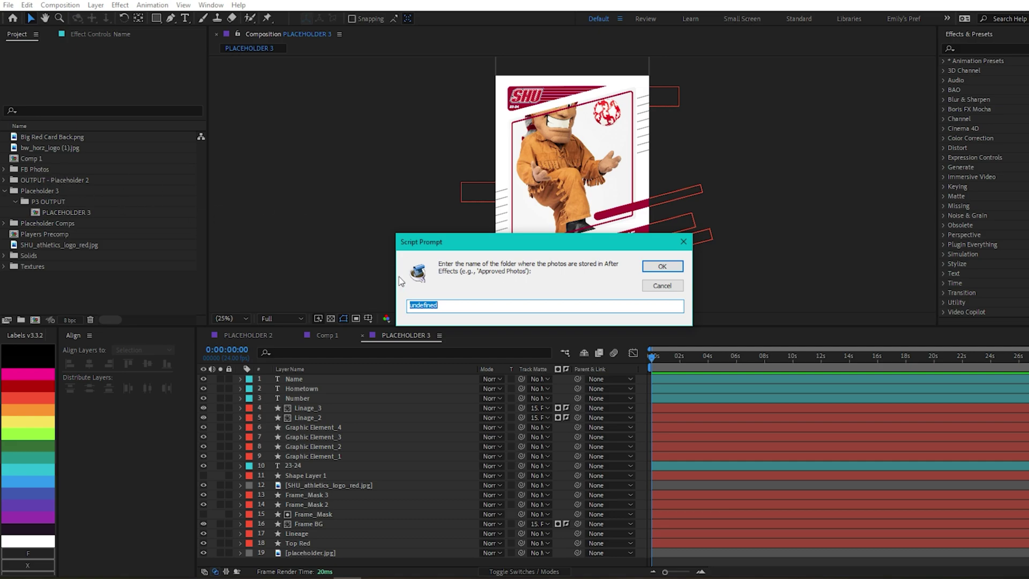
{"action": "type", "text": "FB Photos"}
{"action": "key", "text": "Return"}
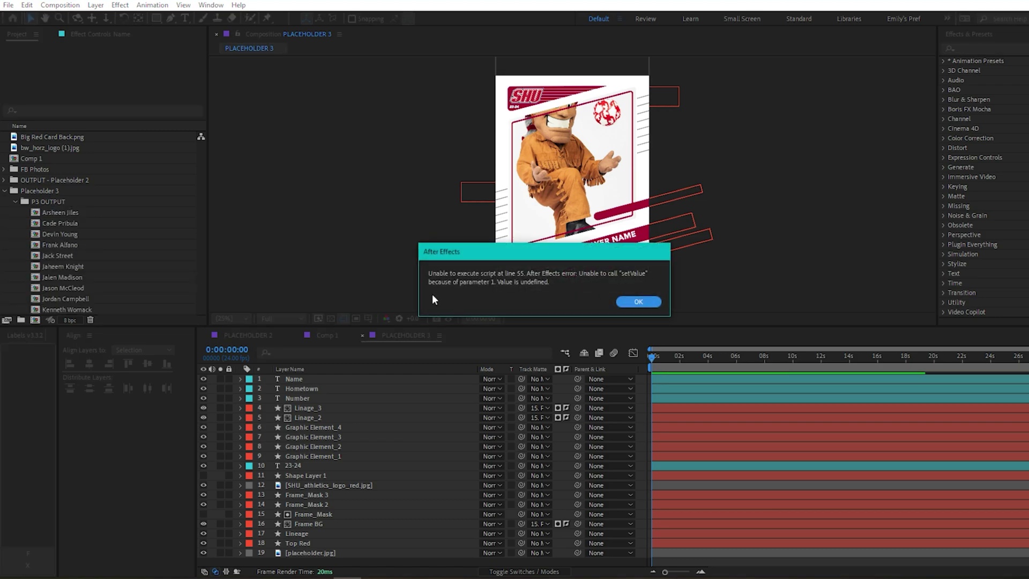
- Dismiss the script error and delete the leftover unnamed composition from P3 OUTPUT
{"action": "left_click", "coordinate": [651, 302]}
{"action": "left_click", "coordinate": [62, 212]}
{"action": "key", "text": "Delete"}
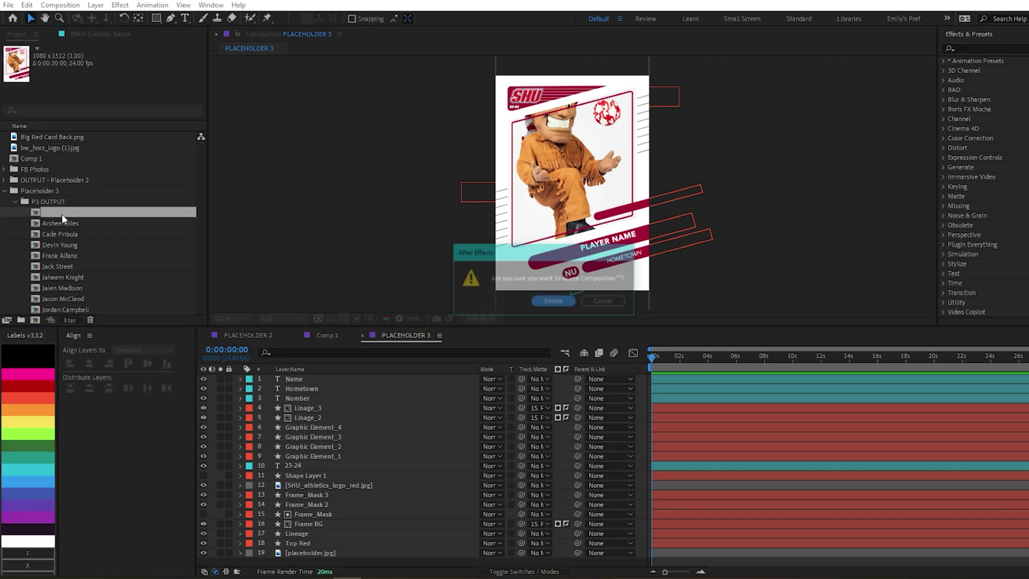
{"action": "key", "text": "Return"}
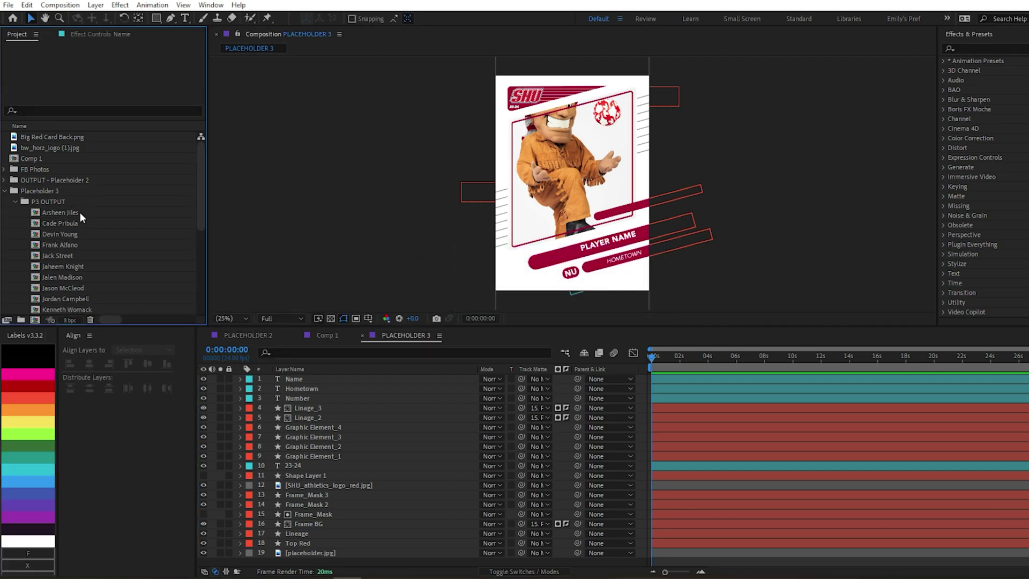
- Open several generated player card compositions from P3 OUTPUT
{"action": "double_click", "coordinate": [80, 212]}
{"action": "scroll", "coordinate": [80, 213], "scroll_direction": "down", "scroll_amount": 2}
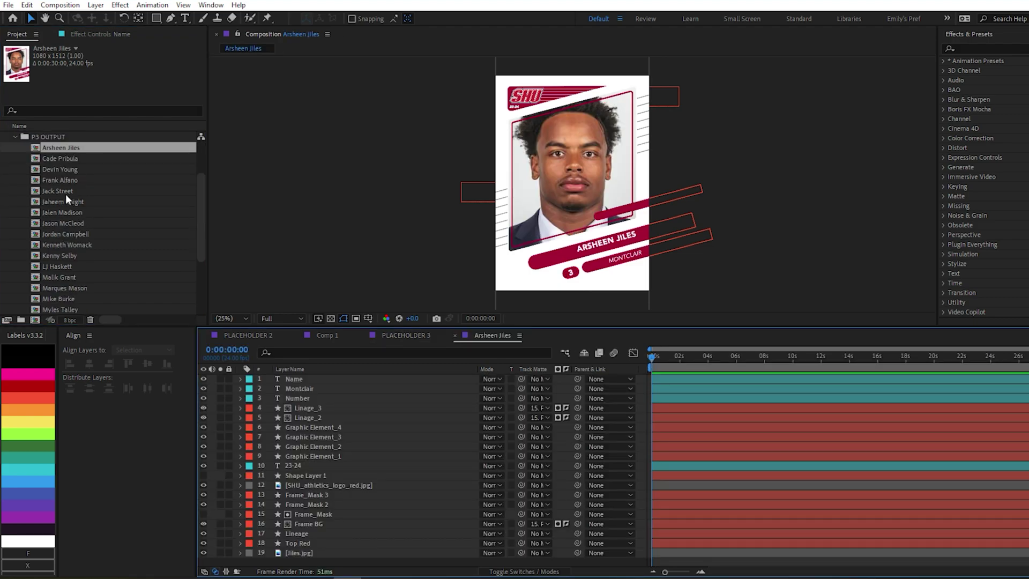
{"action": "double_click", "coordinate": [66, 191]}
{"action": "scroll", "coordinate": [75, 215], "scroll_direction": "down", "scroll_amount": 3}
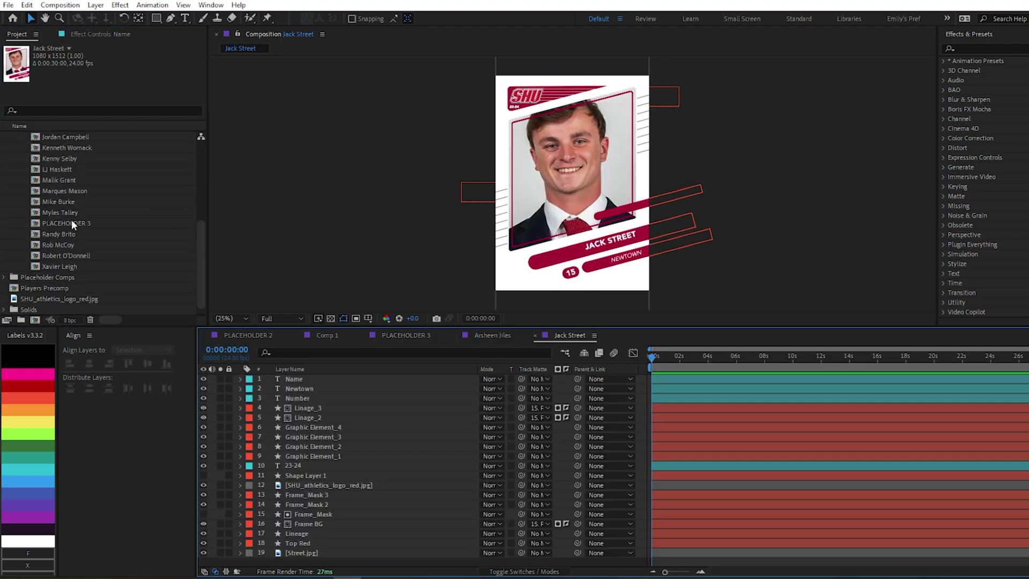
{"action": "double_click", "coordinate": [66, 233]}
{"action": "scroll", "coordinate": [65, 234], "scroll_direction": "up", "scroll_amount": 3}
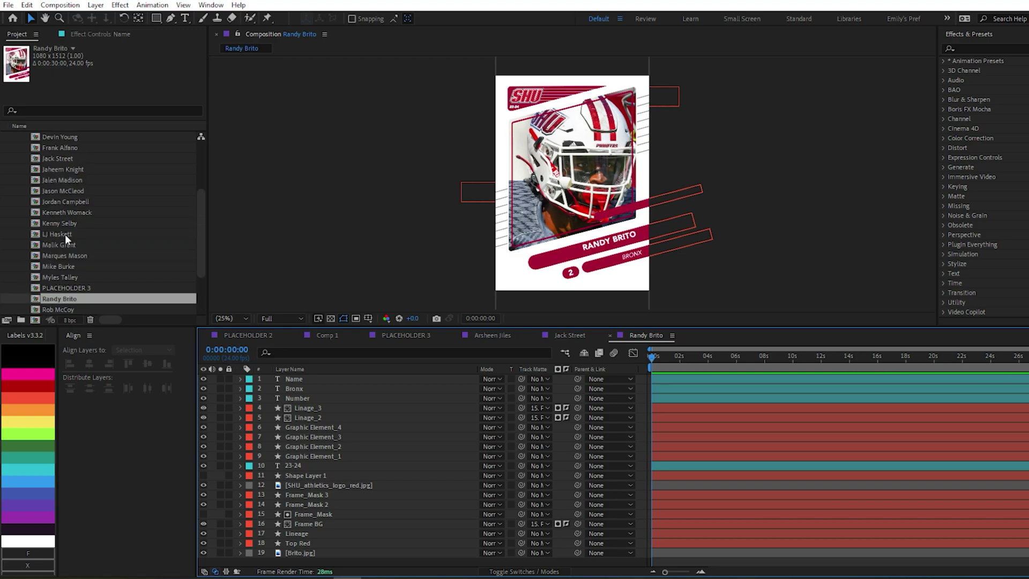
{"action": "left_click", "coordinate": [64, 224]}
{"action": "double_click", "coordinate": [64, 224]}
{"action": "scroll", "coordinate": [65, 226], "scroll_direction": "up", "scroll_amount": 2}
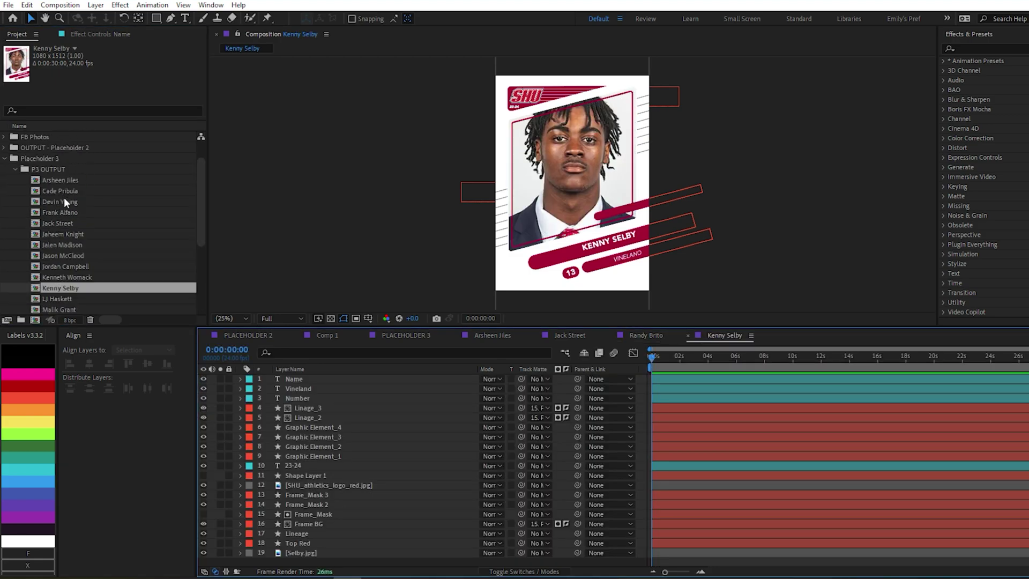
- Switch among the opened player cards' timelines to check their photos, names, hometowns and numbers
{"action": "left_click", "coordinate": [493, 335]}
{"action": "left_click", "coordinate": [571, 333]}
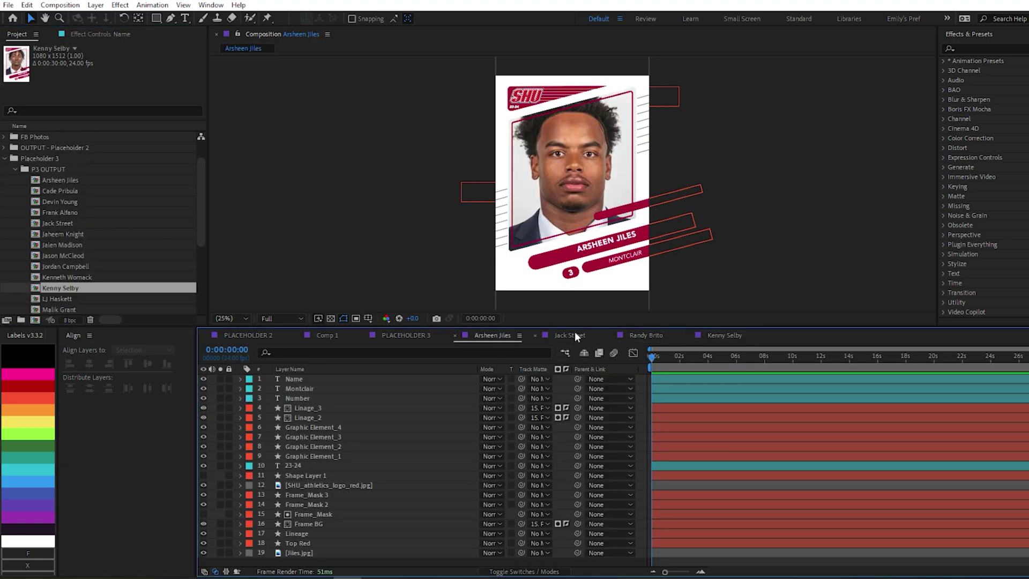
{"action": "left_click", "coordinate": [640, 330]}
{"action": "left_click", "coordinate": [719, 335]}
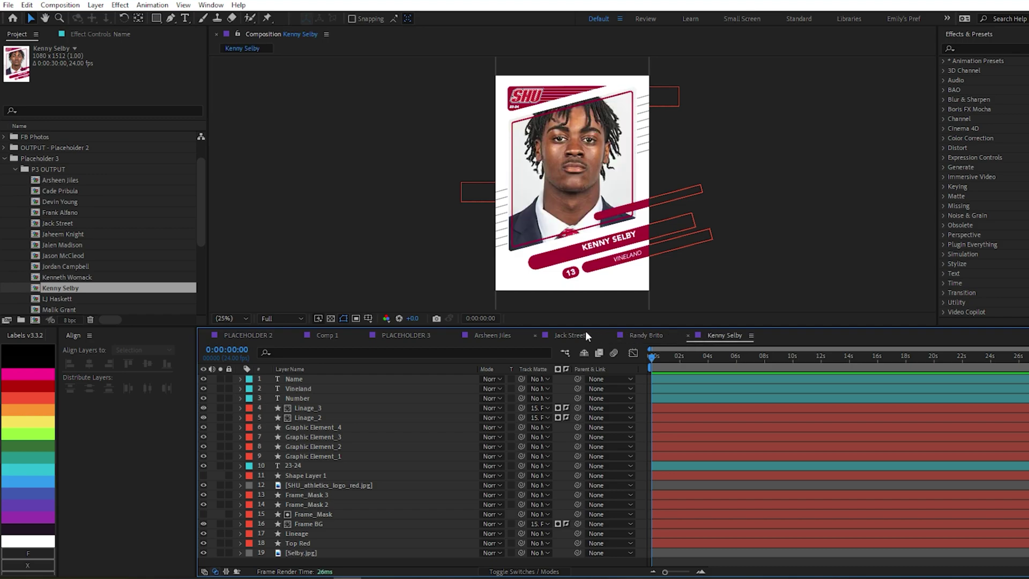
{"action": "left_click", "coordinate": [583, 333]}
{"action": "left_click", "coordinate": [649, 335]}
{"action": "left_click", "coordinate": [726, 334]}
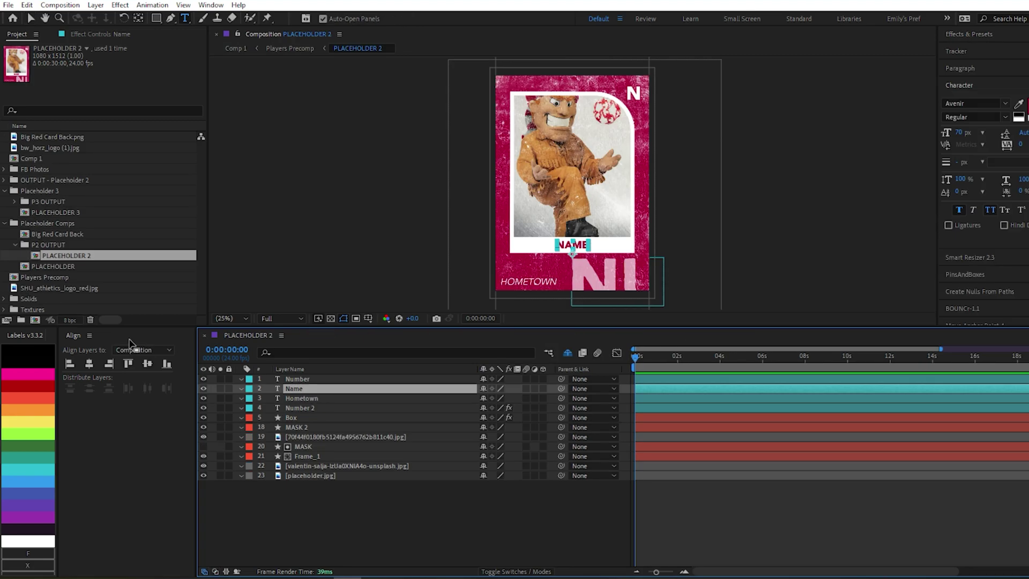
- With PLACEHOLDER 2 selected, rerun the card script using SHUFB.csv and the FB Photos folder
{"action": "left_click", "coordinate": [66, 265]}
{"action": "left_click", "coordinate": [66, 255]}
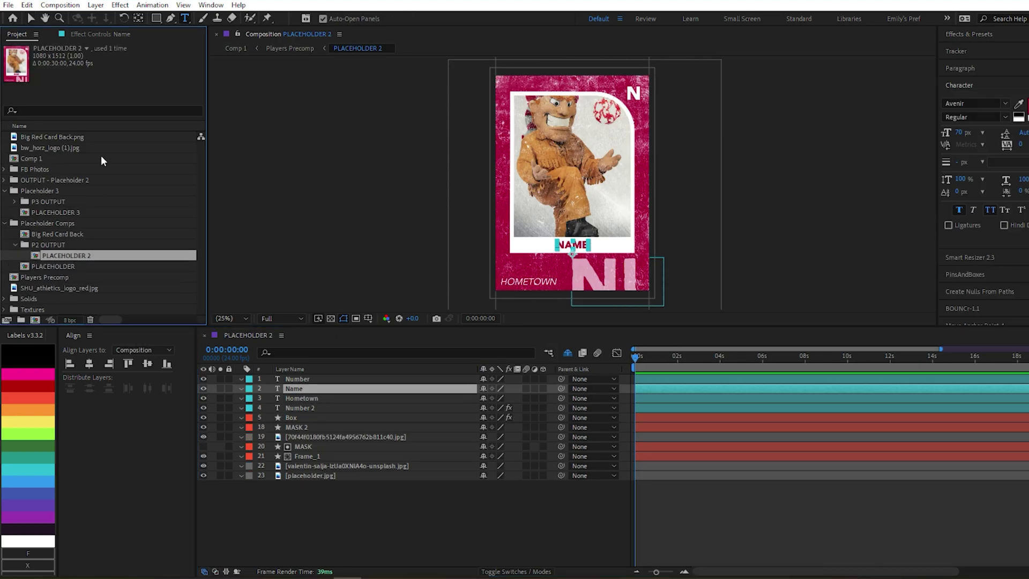
{"action": "left_click", "coordinate": [9, 5]}
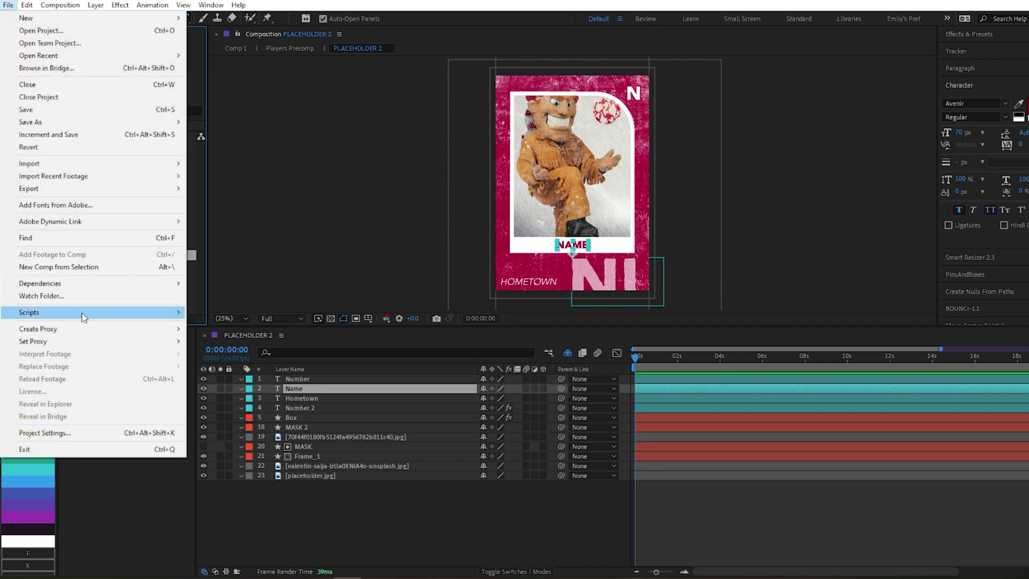
{"action": "mouse_move", "coordinate": [85, 316]}
{"action": "left_click", "coordinate": [241, 369]}
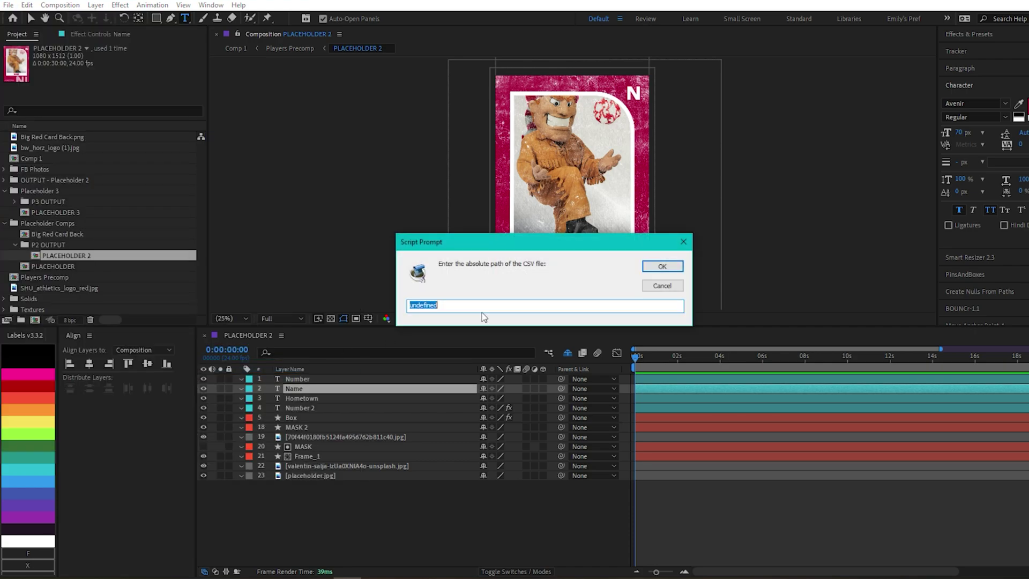
{"action": "type", "text": "Z:\\Card Flip_2023"}
{"action": "type", "text": "\\SHUFB.csv"}
{"action": "key", "text": "Return"}
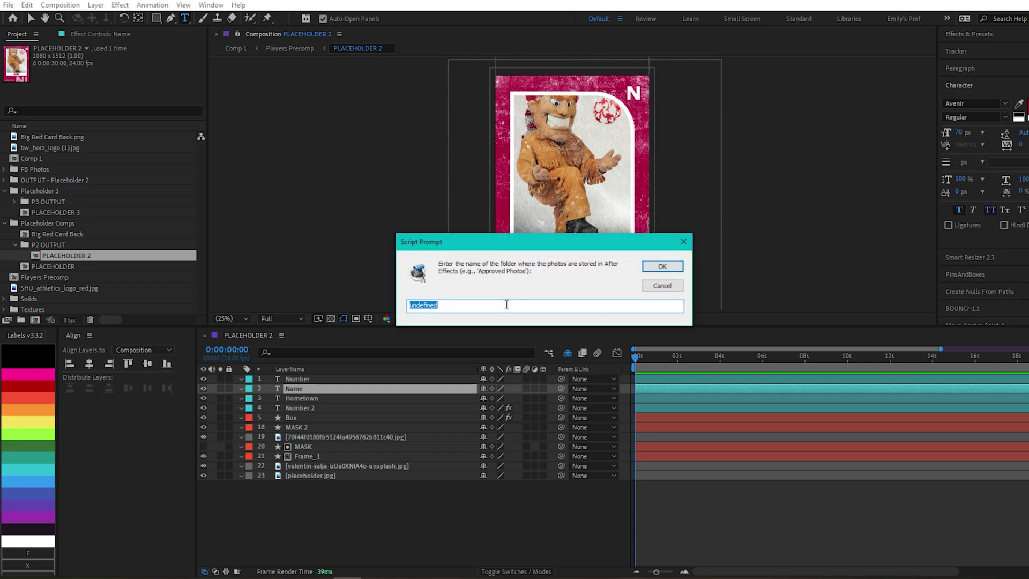
{"action": "type", "text": "FB Photos"}
{"action": "key", "text": "Return"}
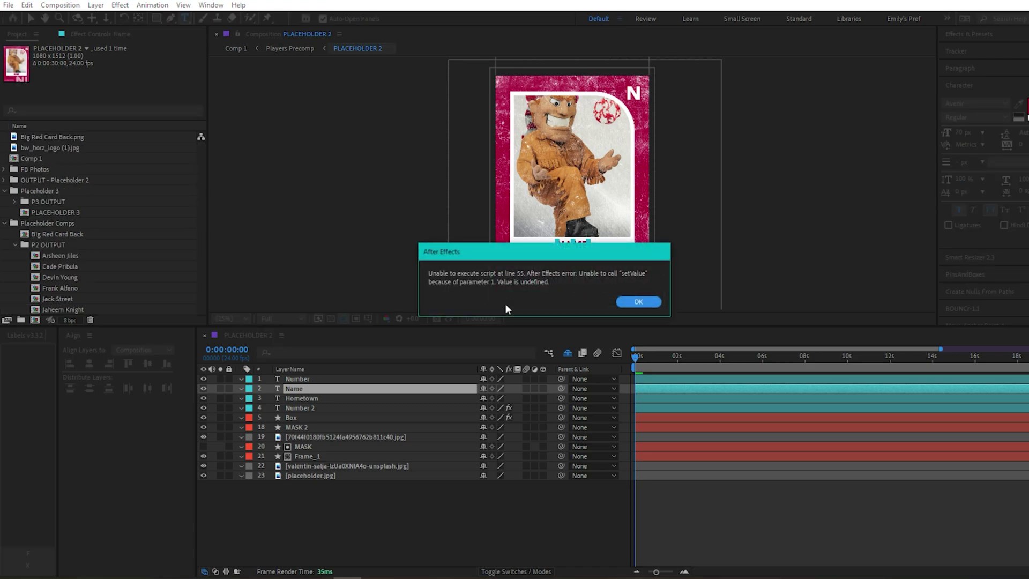
- Dismiss the script error and delete the blank-named comp from P2 OUTPUT
{"action": "left_click", "coordinate": [638, 300]}
{"action": "scroll", "coordinate": [101, 230], "scroll_direction": "up", "scroll_amount": 3}
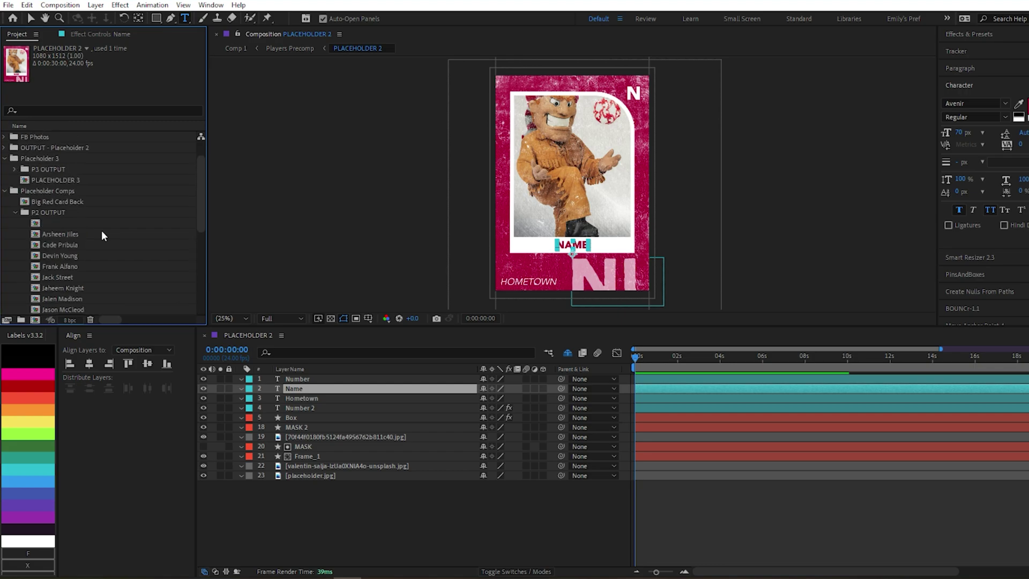
{"action": "left_click", "coordinate": [64, 233]}
{"action": "left_click", "coordinate": [45, 224]}
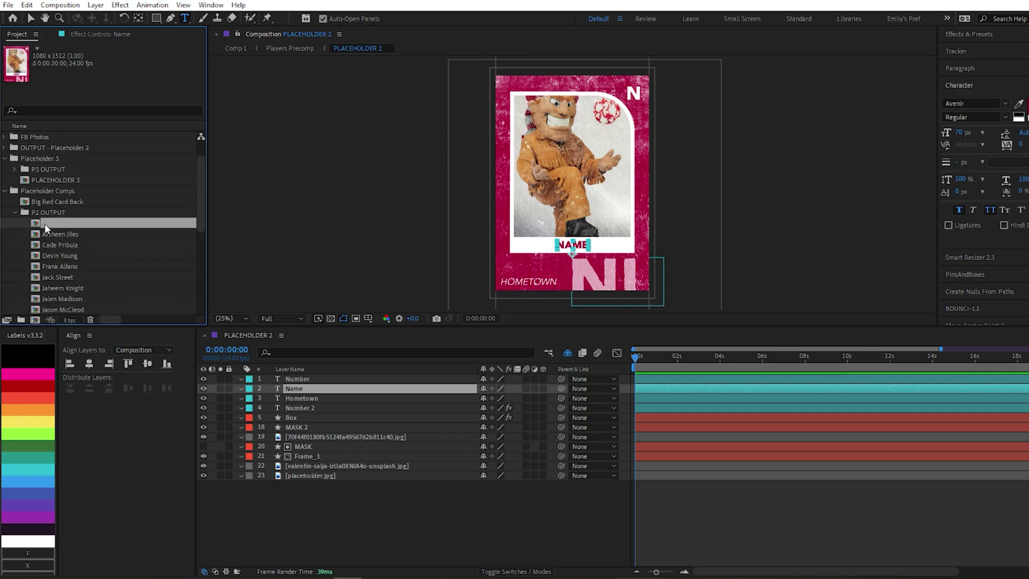
{"action": "key", "text": "Delete"}
{"action": "key", "text": "Return"}
{"action": "double_click", "coordinate": [50, 222]}
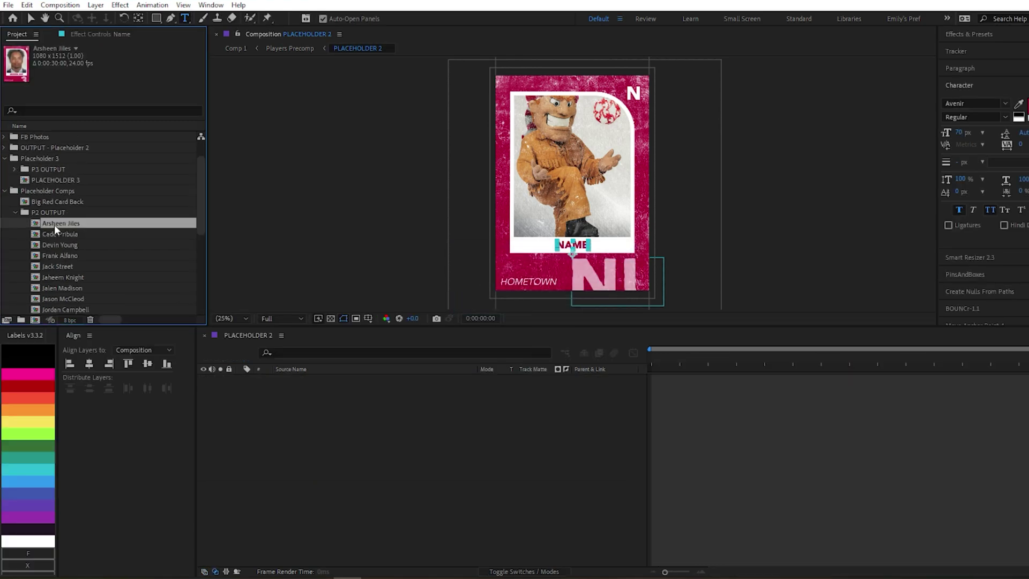
{"action": "left_click", "coordinate": [67, 246]}
{"action": "scroll", "coordinate": [105, 279], "scroll_direction": "down", "scroll_amount": 3}
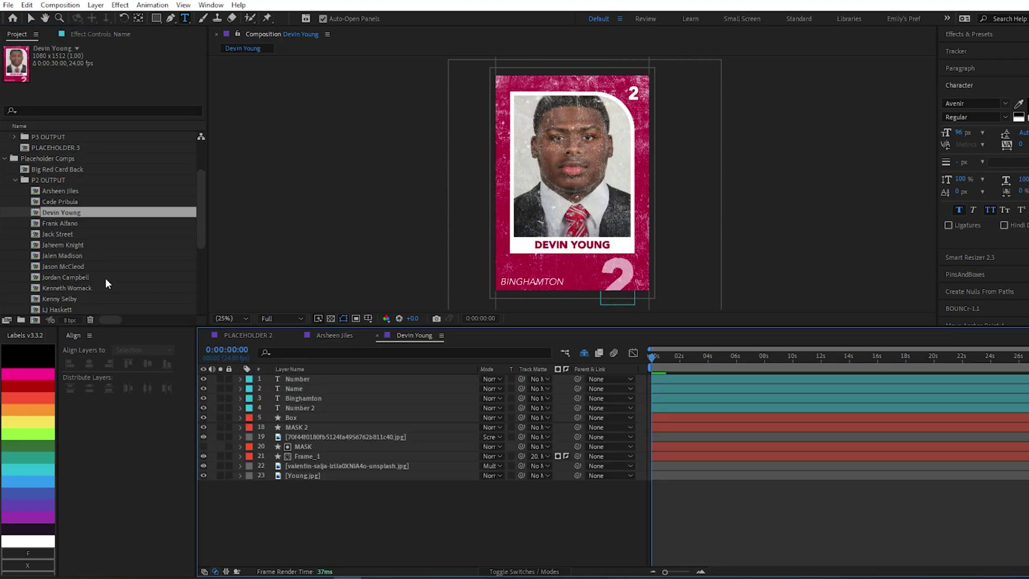
{"action": "double_click", "coordinate": [80, 267]}
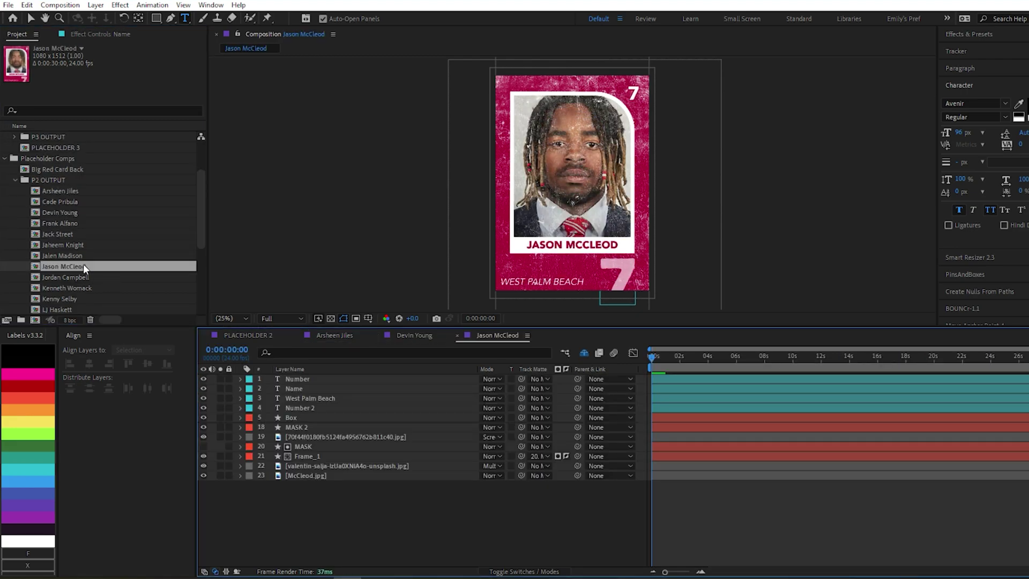
{"action": "left_click", "coordinate": [459, 335]}
{"action": "left_click", "coordinate": [378, 335]}
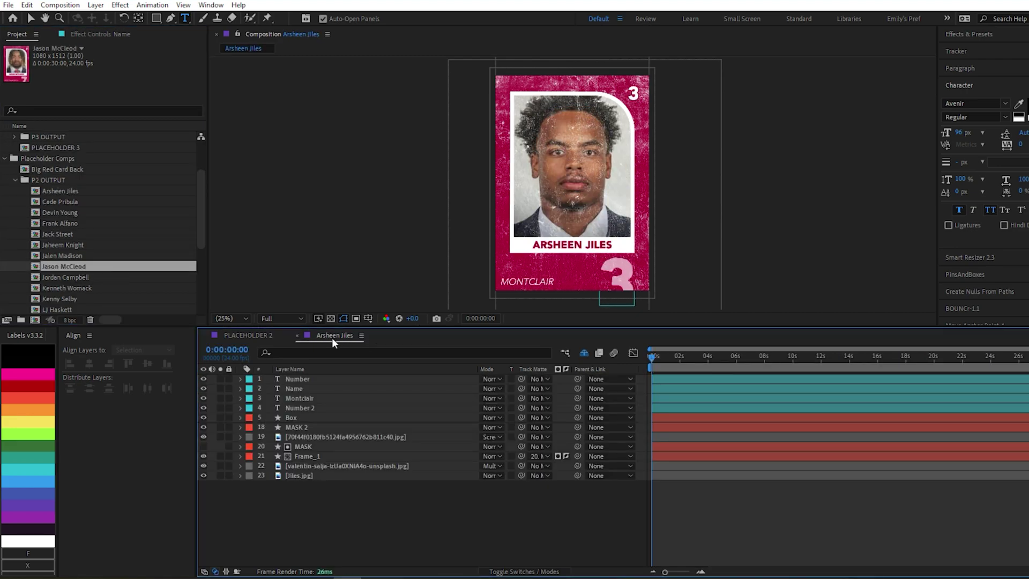
{"action": "left_click", "coordinate": [297, 335]}
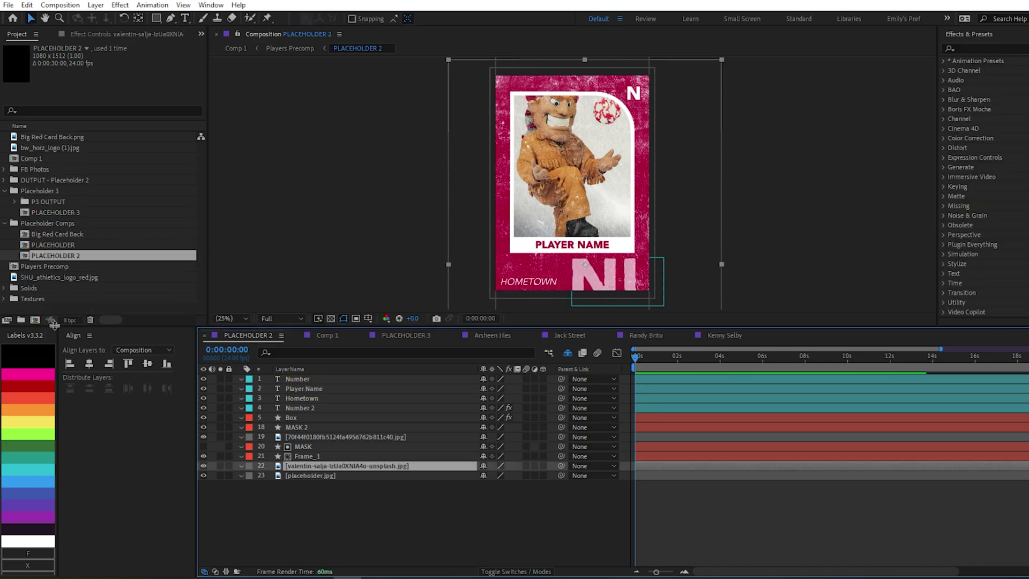
- Add a new folder named 'P2 OUTPUT' and drag PLACEHOLDER 2 into it
{"action": "left_click", "coordinate": [21, 320]}
{"action": "type", "text": "P"}
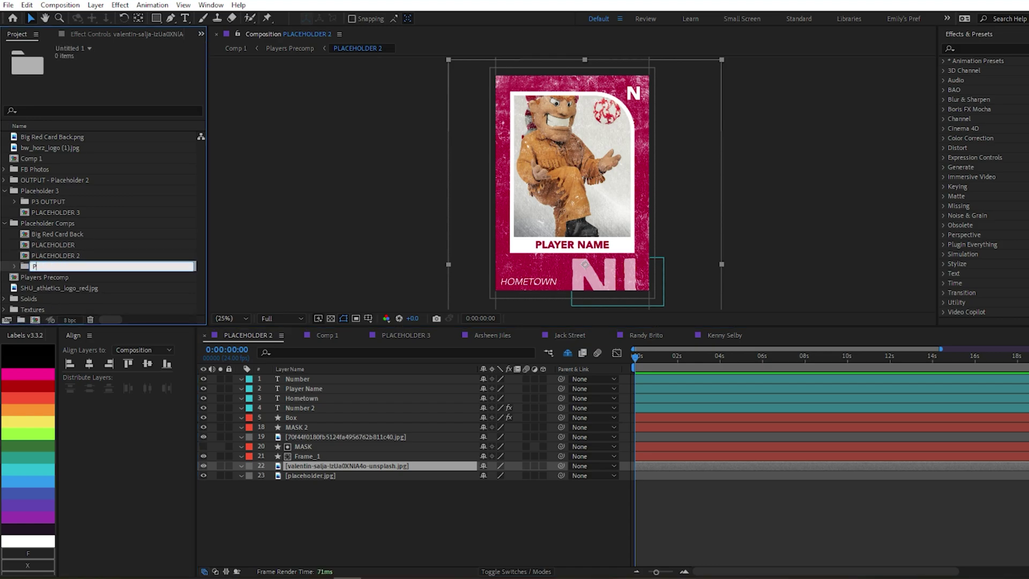
{"action": "type", "text": "2 OUTPUT"}
{"action": "key", "text": "Return"}
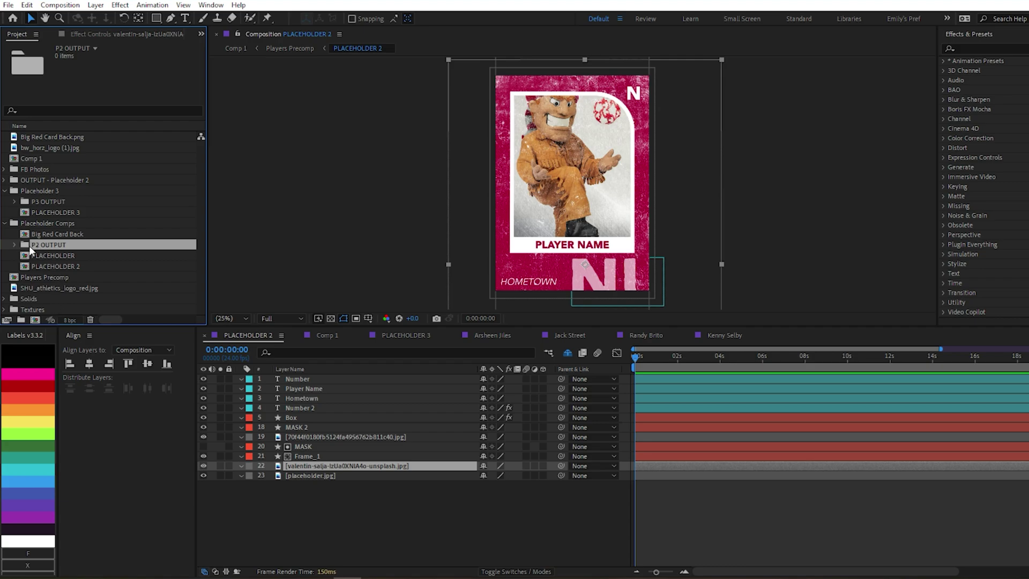
{"action": "left_click_drag", "start_coordinate": [54, 267], "coordinate": [48, 246]}
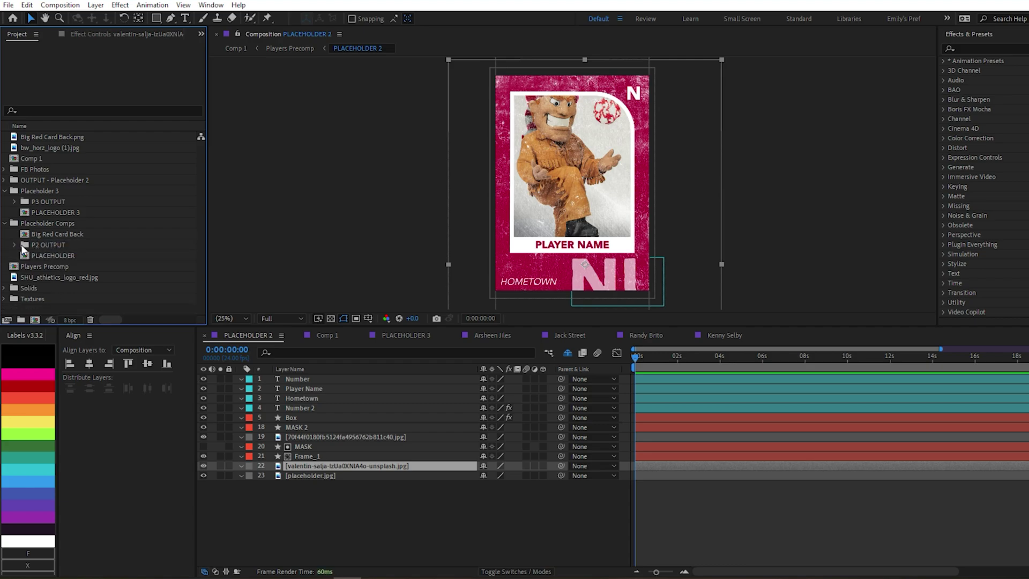